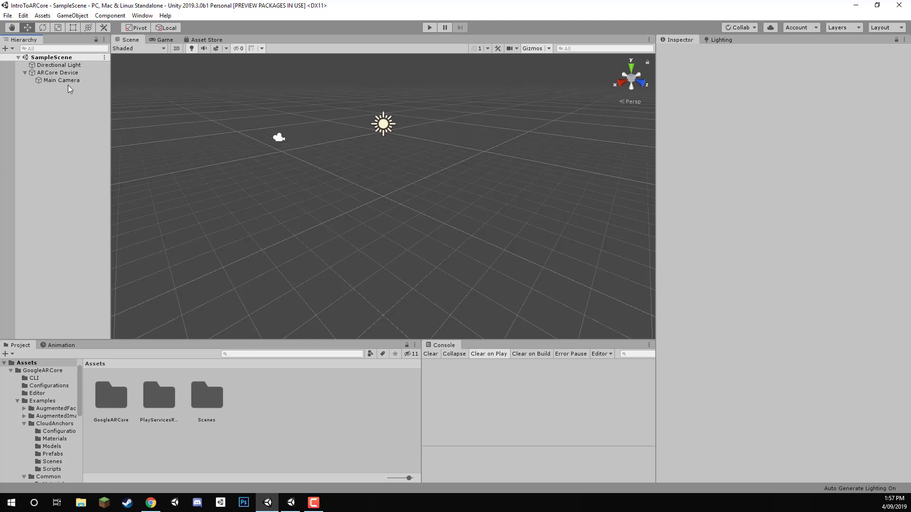
Step: Switch the project's build platform to Android in the Build Settings
left_click(8, 16)
mouse_move(23, 15)
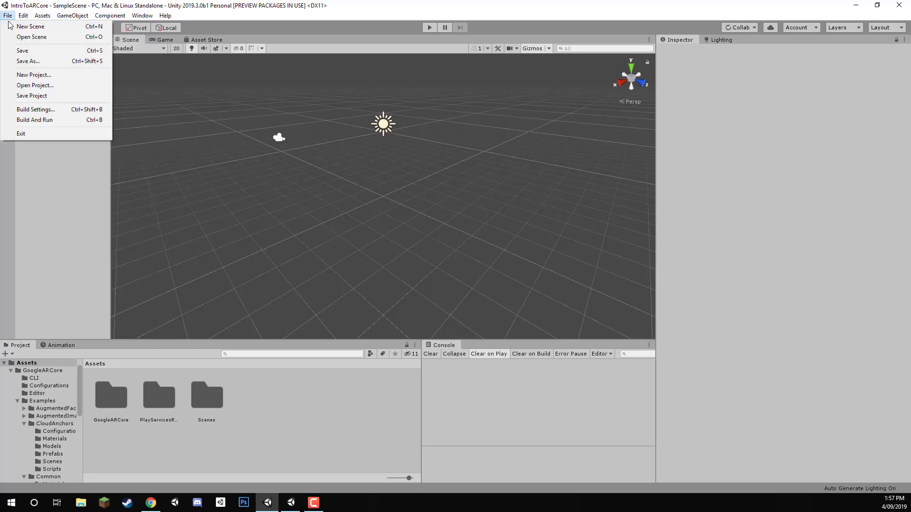
left_click(40, 112)
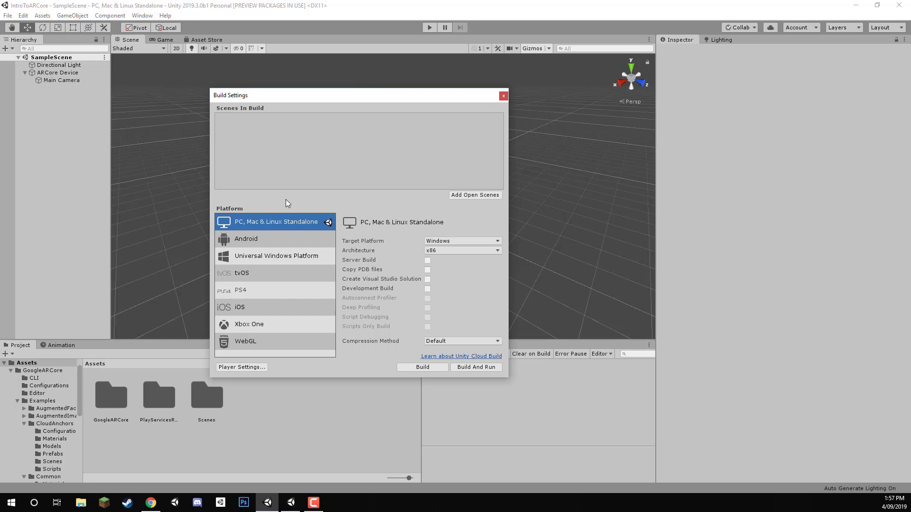
left_click(258, 239)
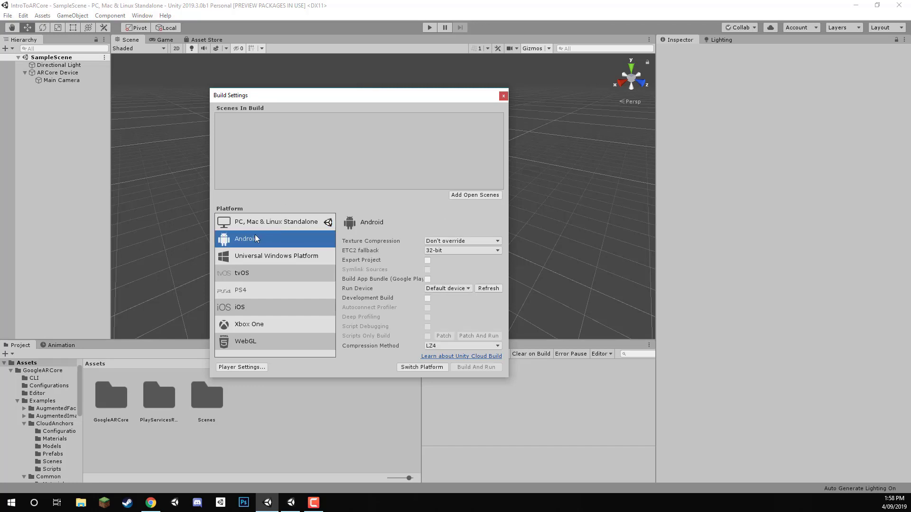
left_click(408, 369)
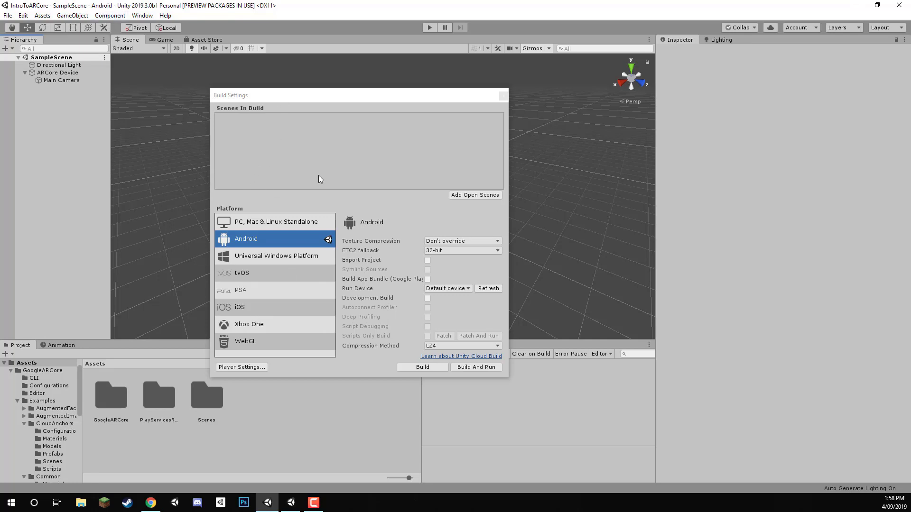
Step: Add the open SampleScene to the scenes included in the build
left_click(399, 120)
left_click_drag(326, 98, 281, 100)
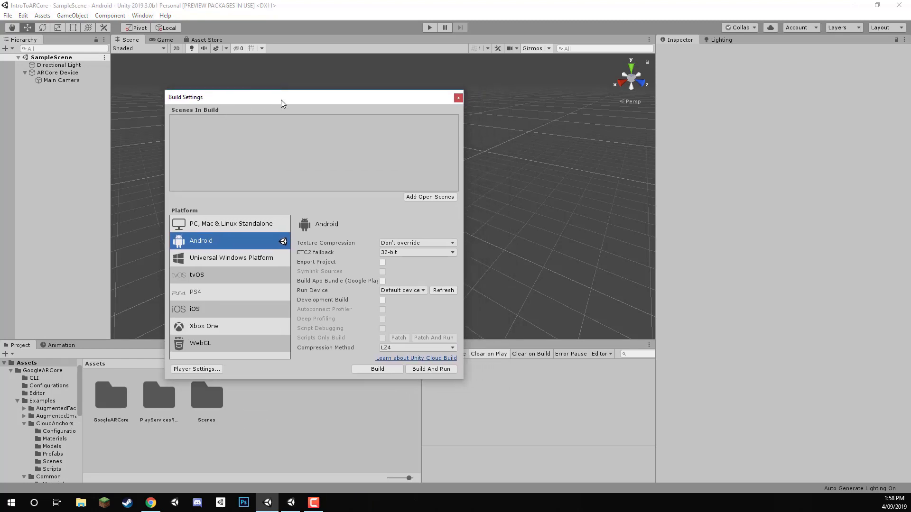
left_click(424, 197)
left_click(221, 119)
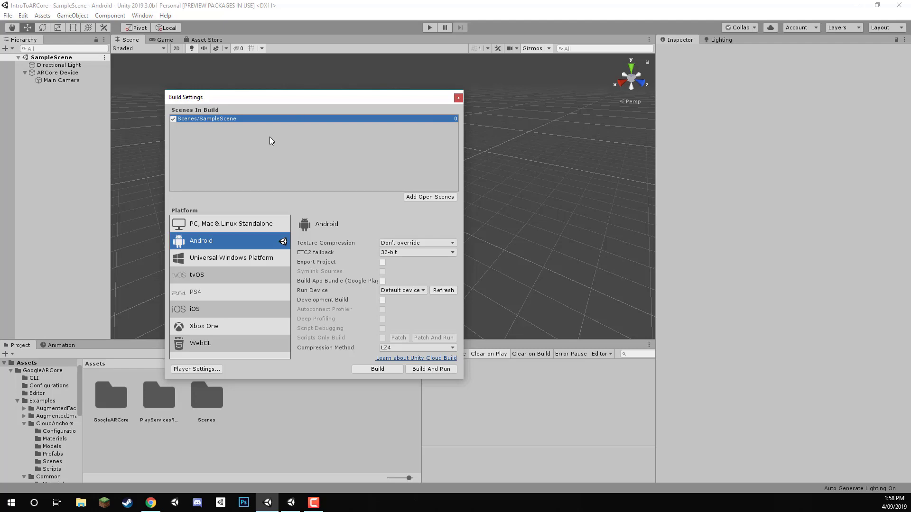
Step: Set the product name to "Intro to ARCore" in the Player settings
left_click(193, 368)
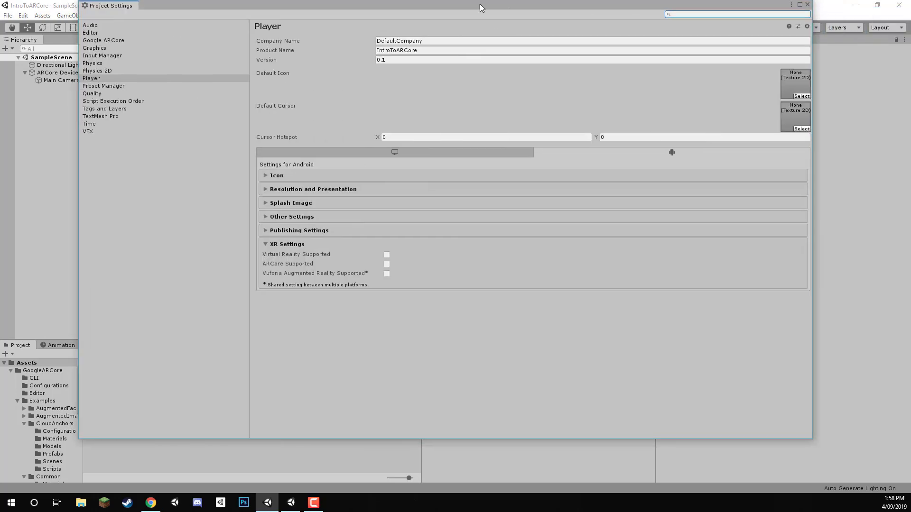
left_click_drag(480, 4, 479, 36)
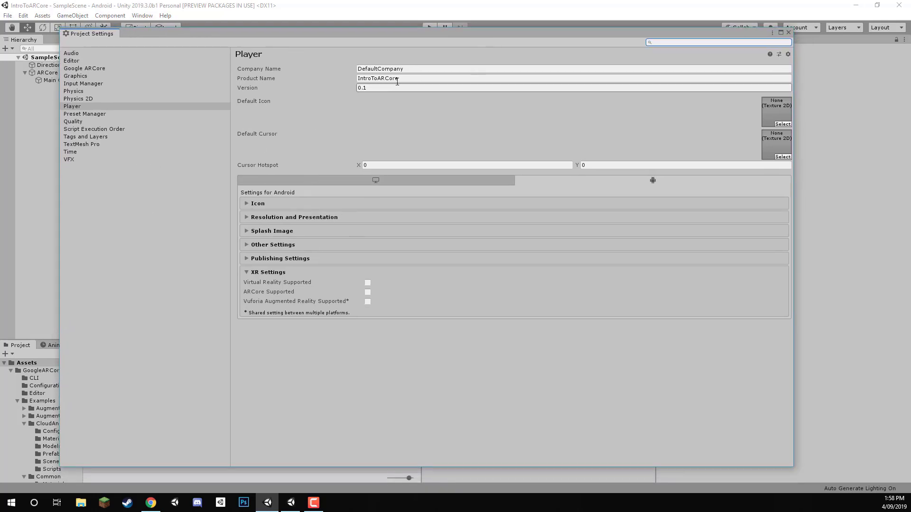
left_click(394, 79)
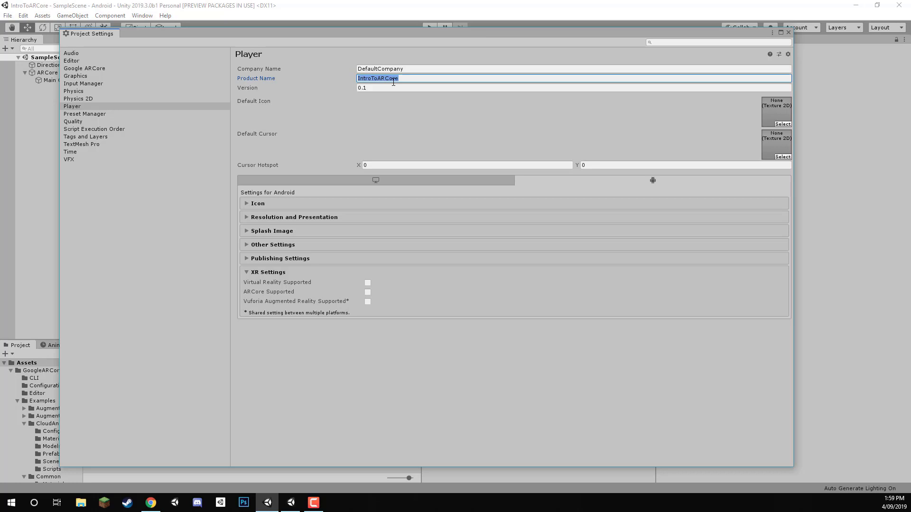
type("Intro to ARCore")
Step: Enable Auto Graphics API and disable Multithreaded Rendering in the Android rendering settings
left_click(266, 248)
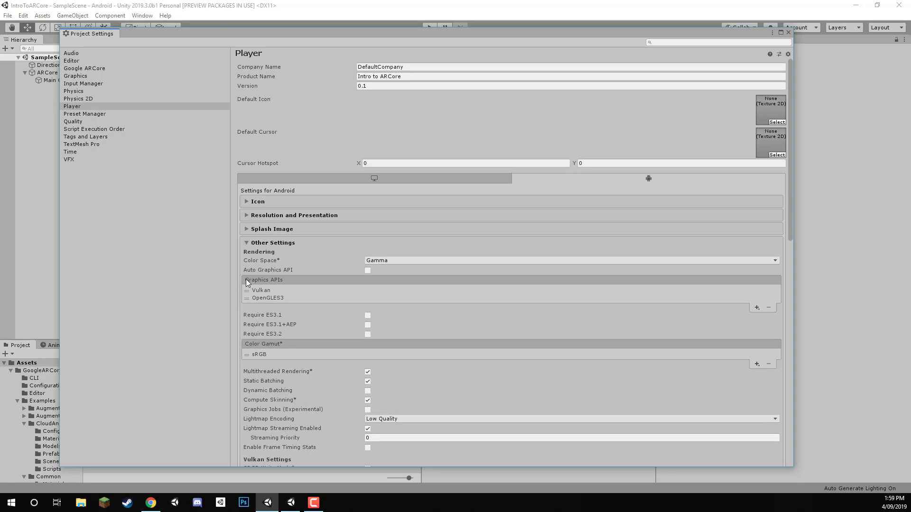
left_click(368, 270)
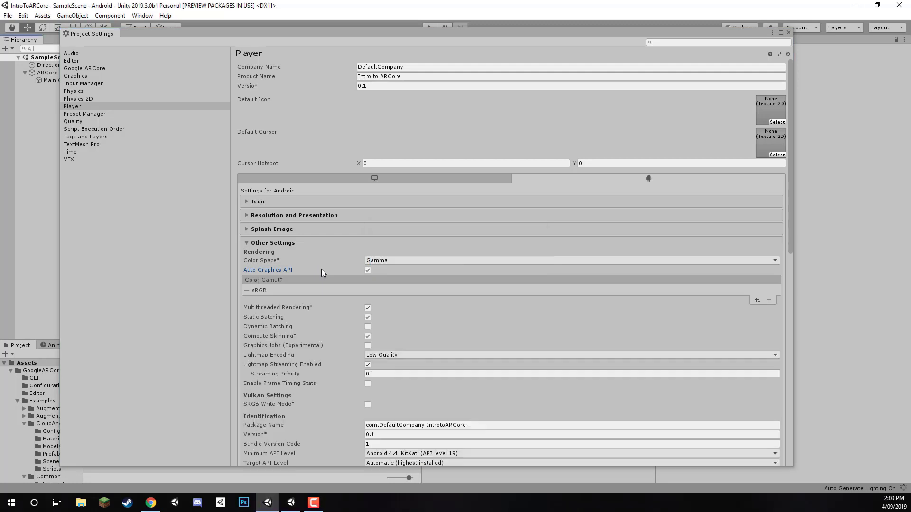
left_click(367, 308)
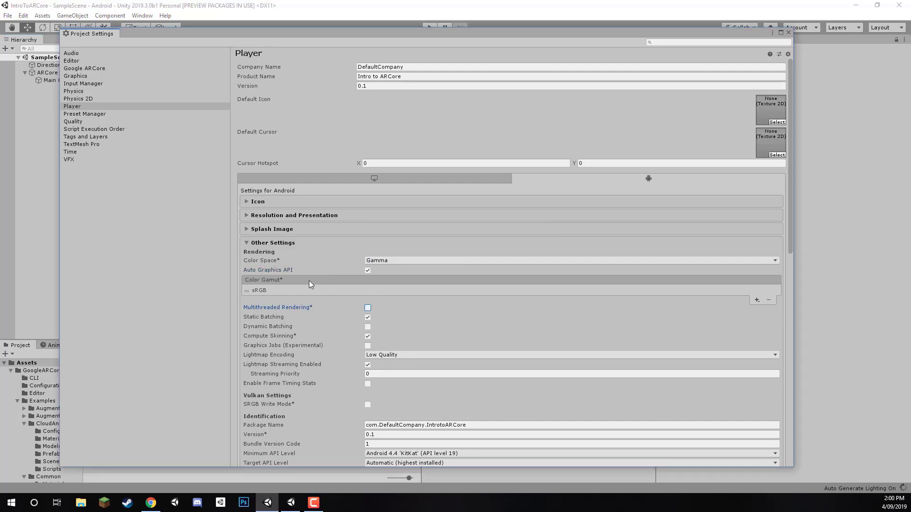
Step: Set the Android package name to com.zenva.introtoarcore and the minimum API level to Android 7.0 'Nougat' (API level 24)
left_click(213, 349)
scroll(306, 338, "down", 4)
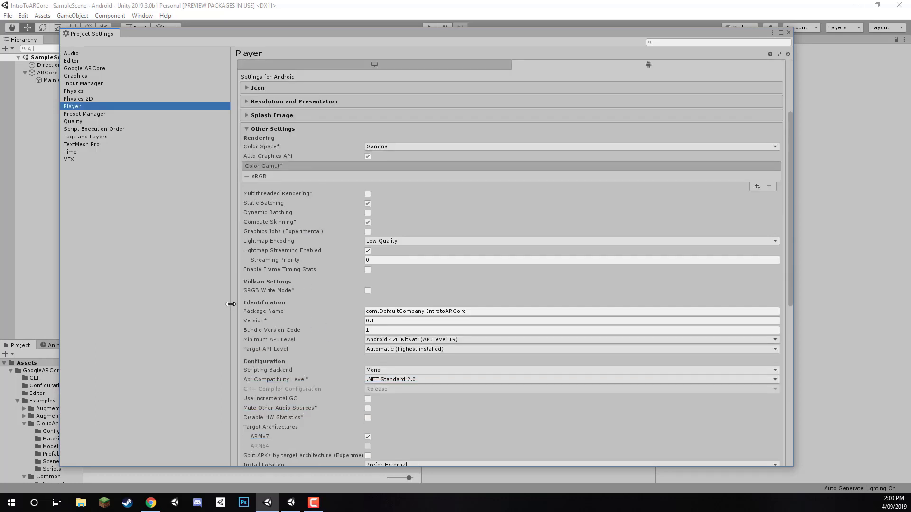
left_click(387, 314)
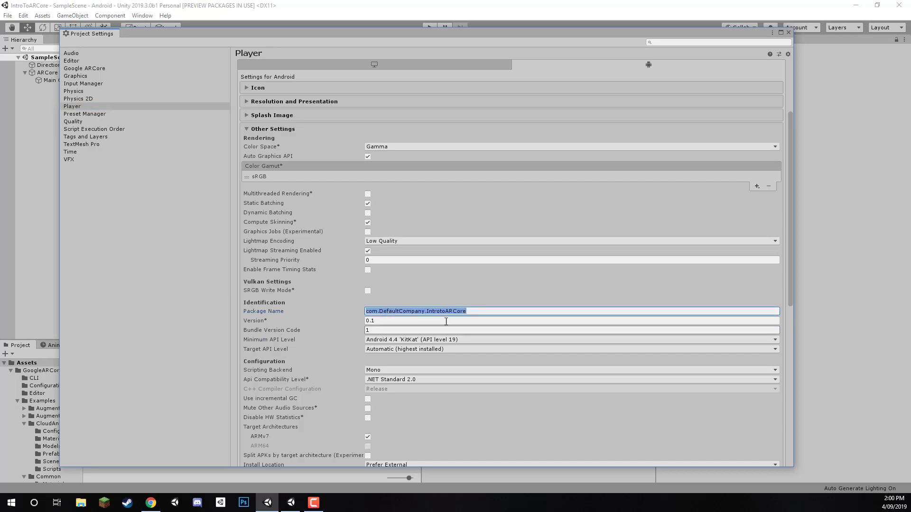
left_click(416, 313)
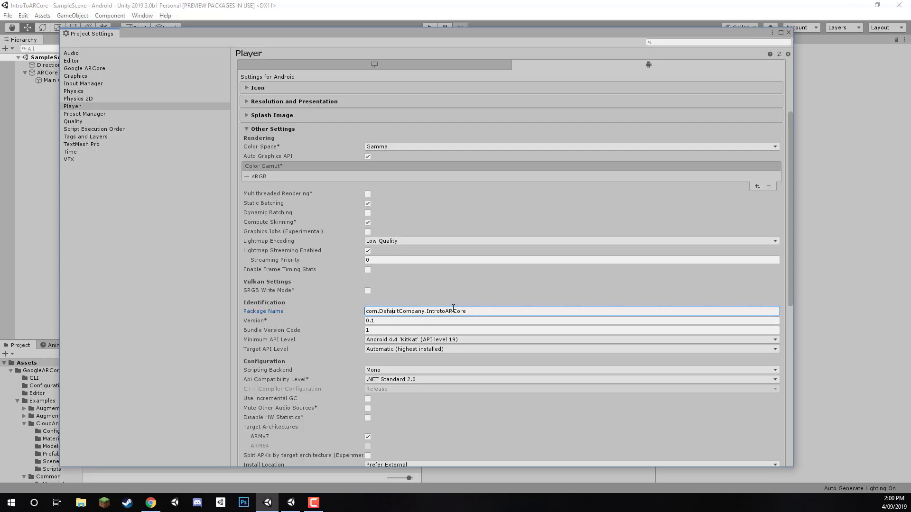
left_click(471, 312)
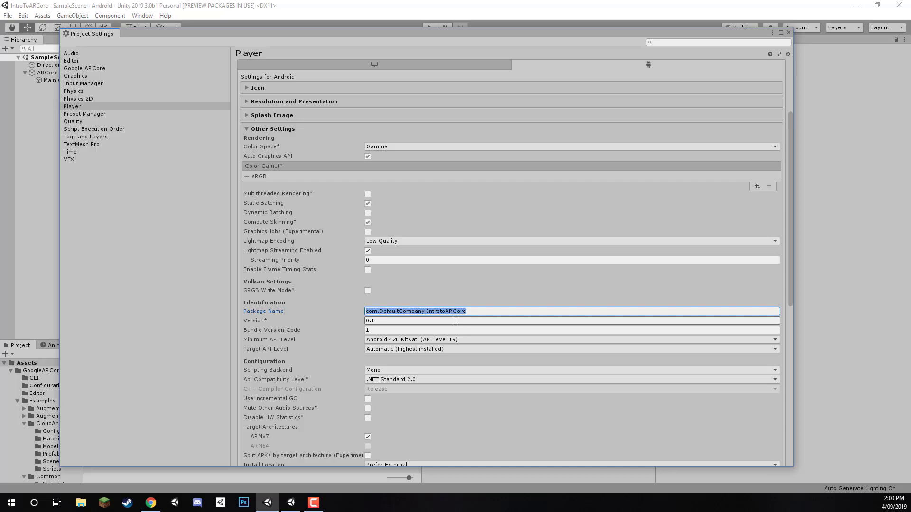
type("com.zenva.")
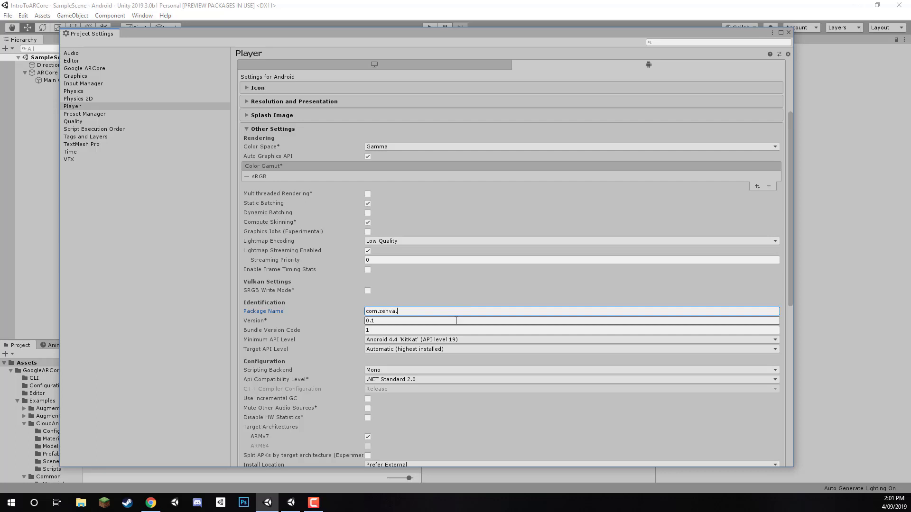
type("introtoarcore")
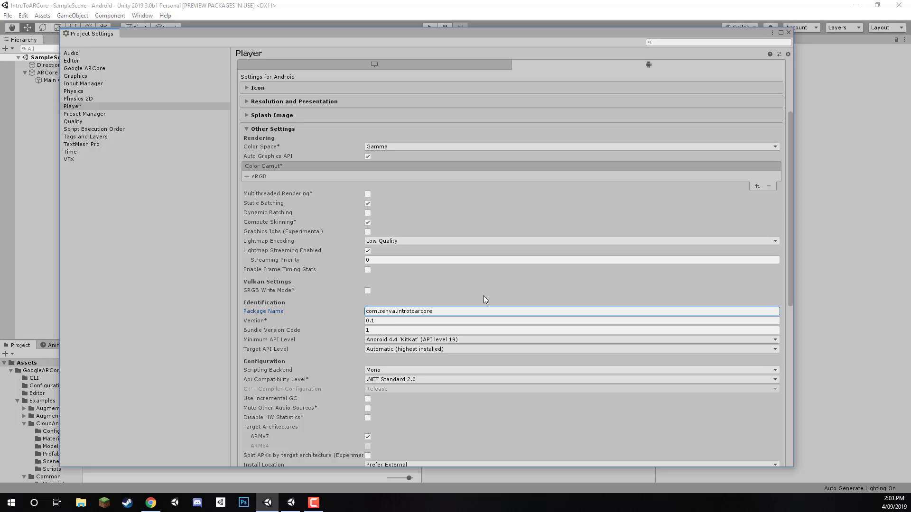
left_click(393, 341)
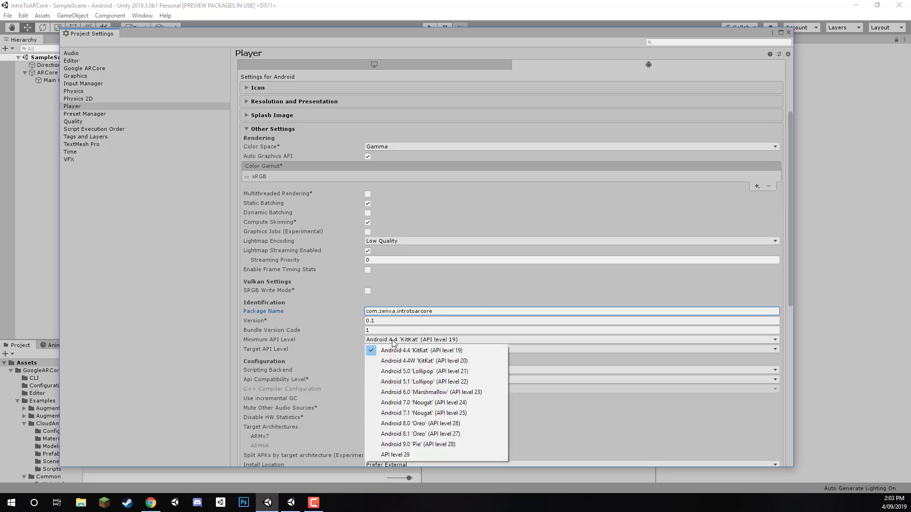
left_click(427, 406)
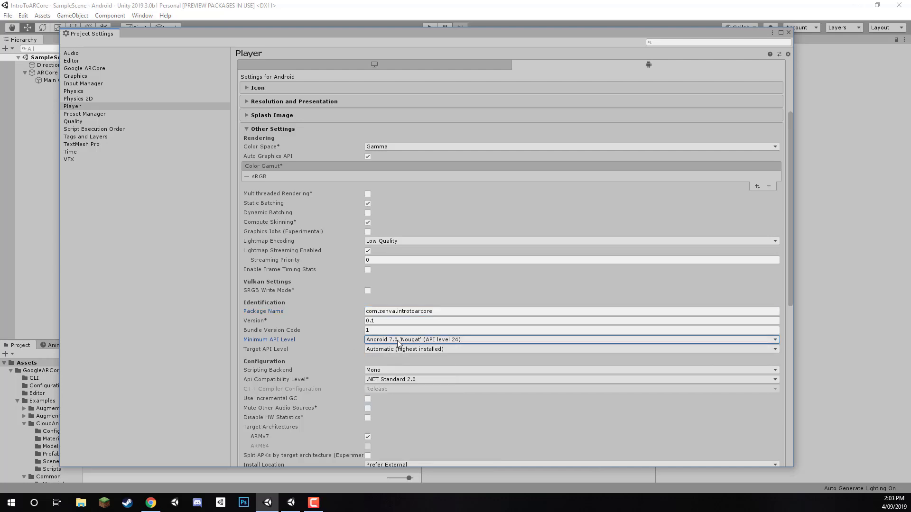
Step: Enable ARCore Supported in the Android XR settings
scroll(397, 340, "down", 6)
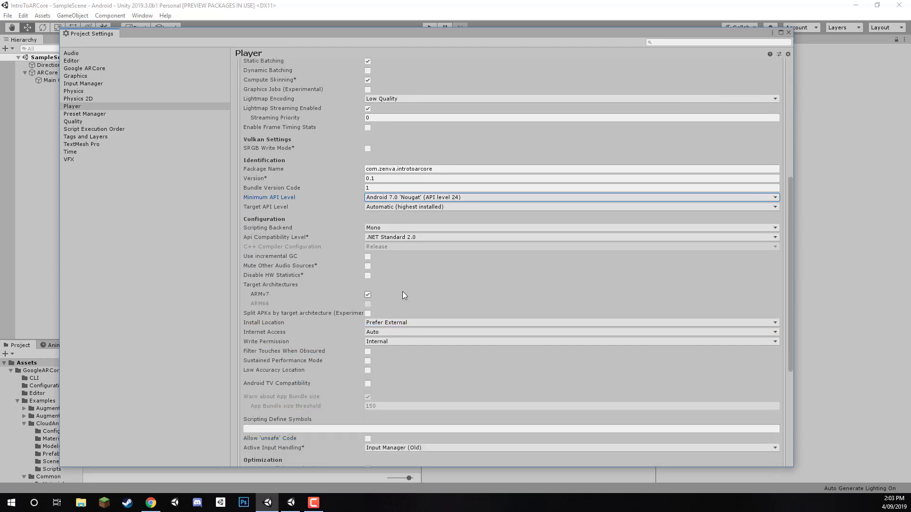
scroll(409, 282, "down", 6)
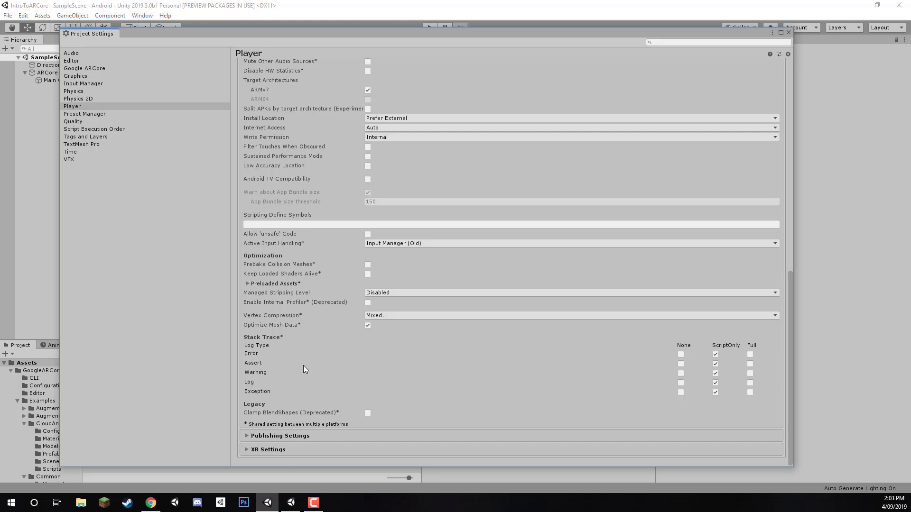
left_click(310, 448)
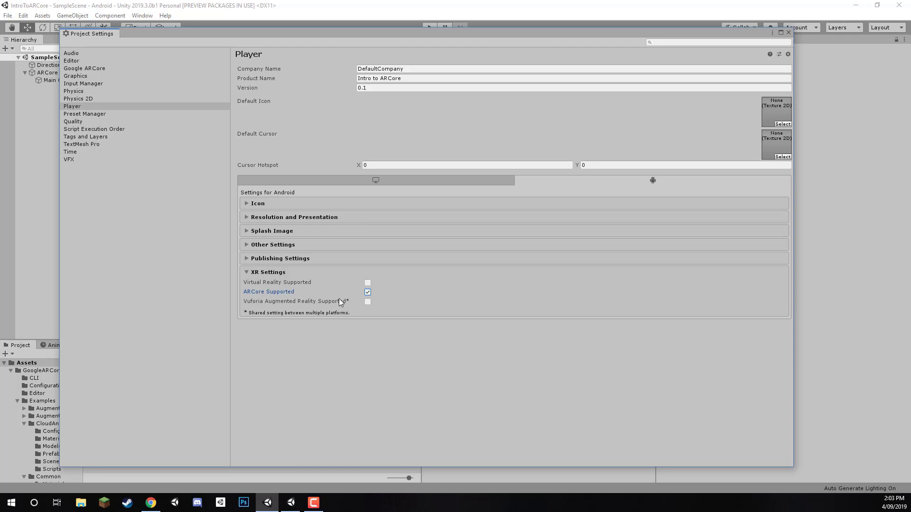
left_click(348, 358)
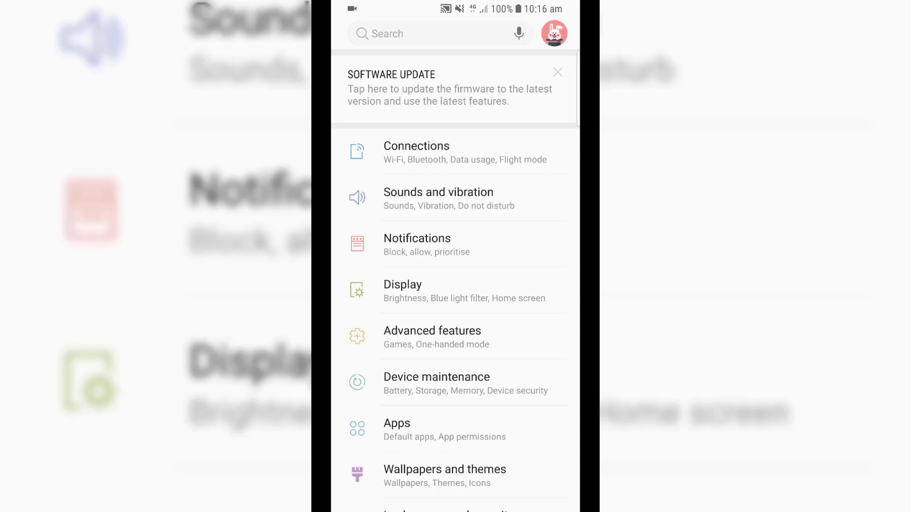
Step: Open the software information page in the Android phone's settings and return to the main settings list
scroll(455, 285, "down", 8)
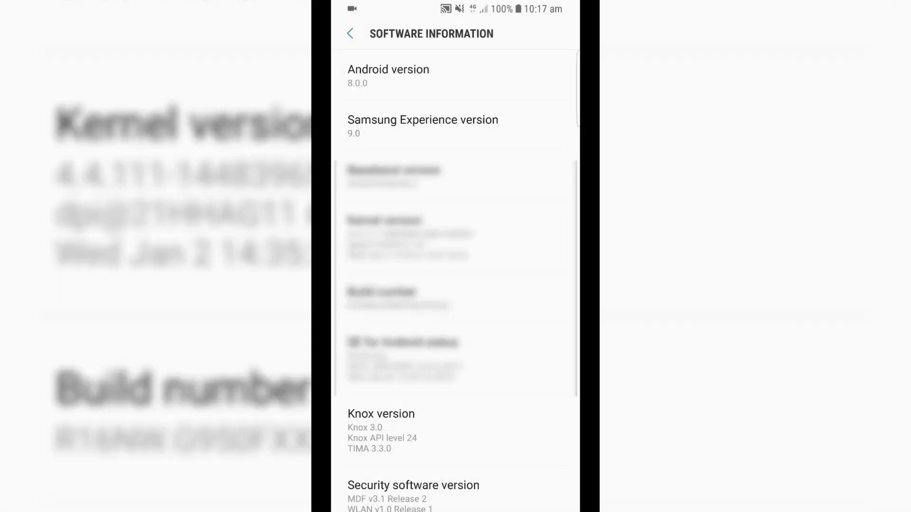
left_click(350, 33)
left_click(351, 33)
Step: Turn on USB debugging in the phone's developer options and allow it
scroll(456, 276, "down", 2)
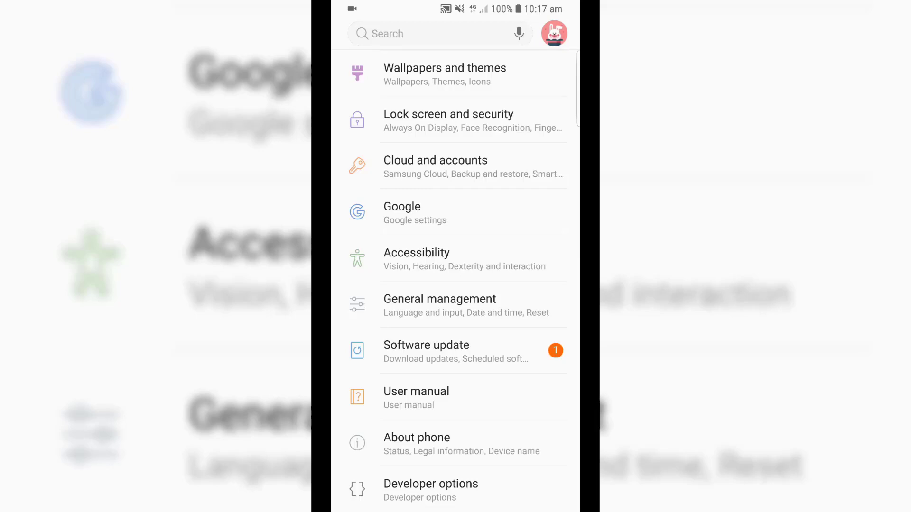
left_click(430, 490)
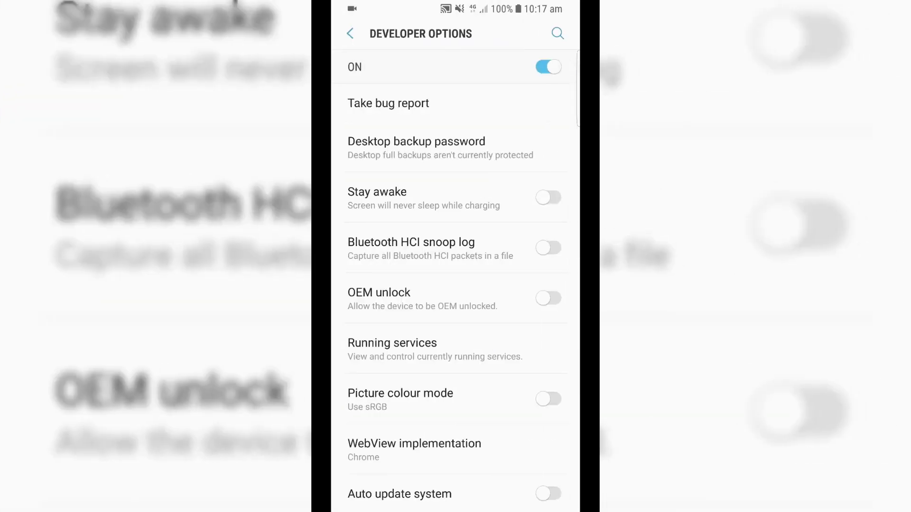
scroll(455, 284, "down", 5)
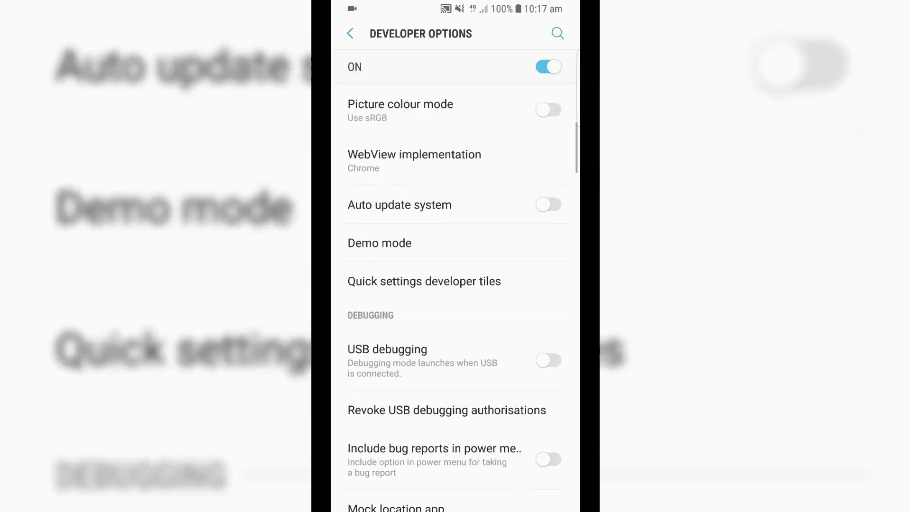
left_click(548, 359)
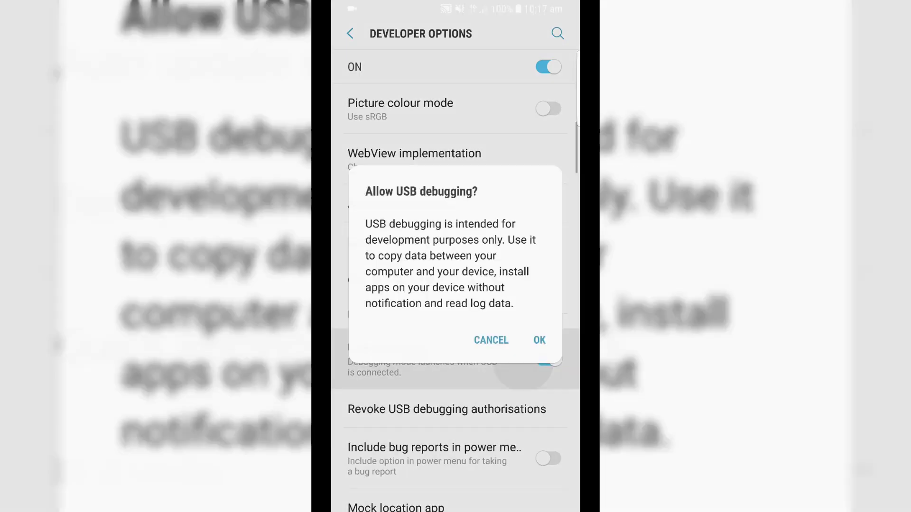
left_click(539, 339)
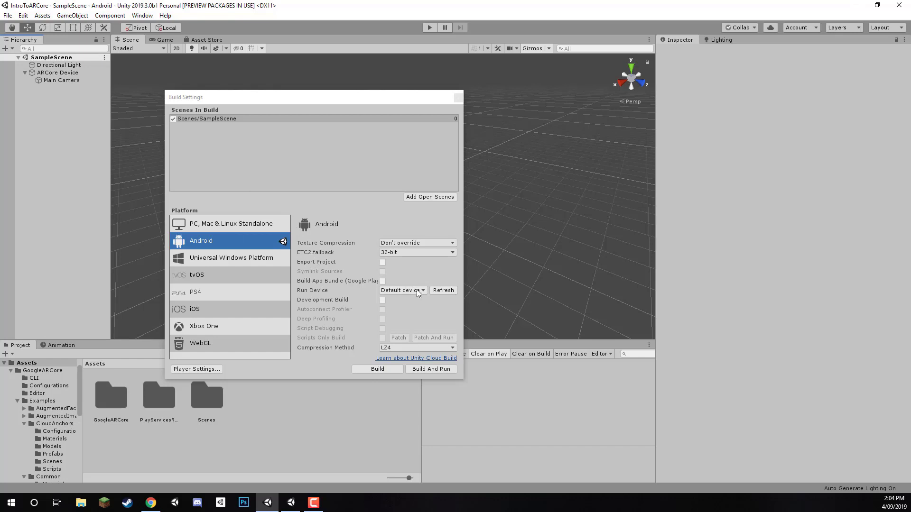
Step: Back in Unity, refresh the run devices and choose the connected Samsung SM G950F for the build
left_click(437, 291)
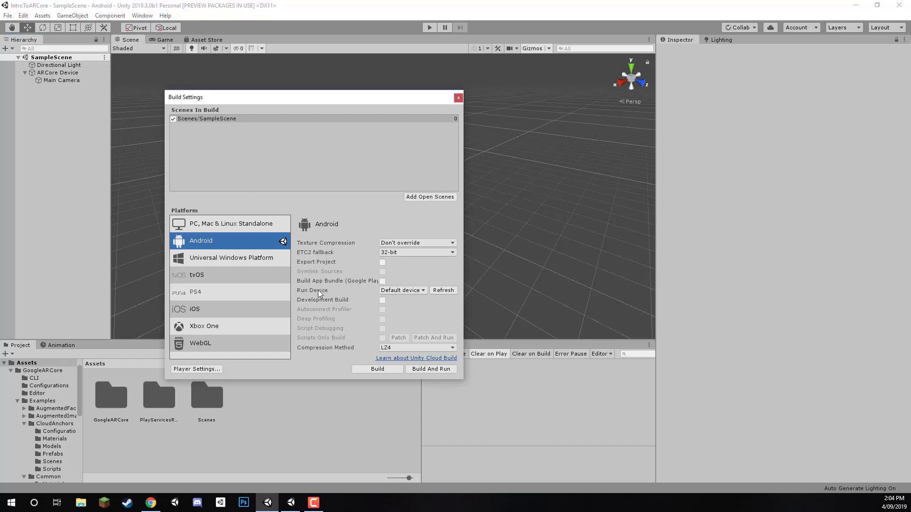
left_click(413, 292)
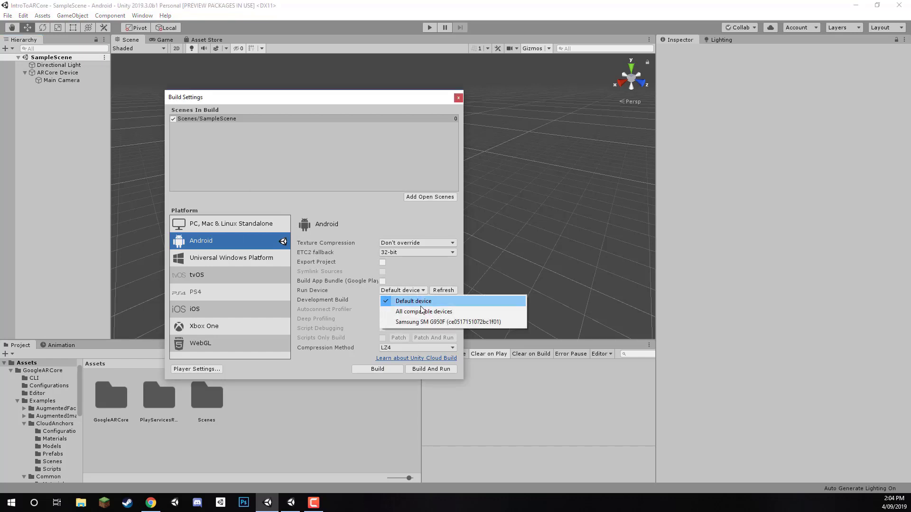
left_click(471, 323)
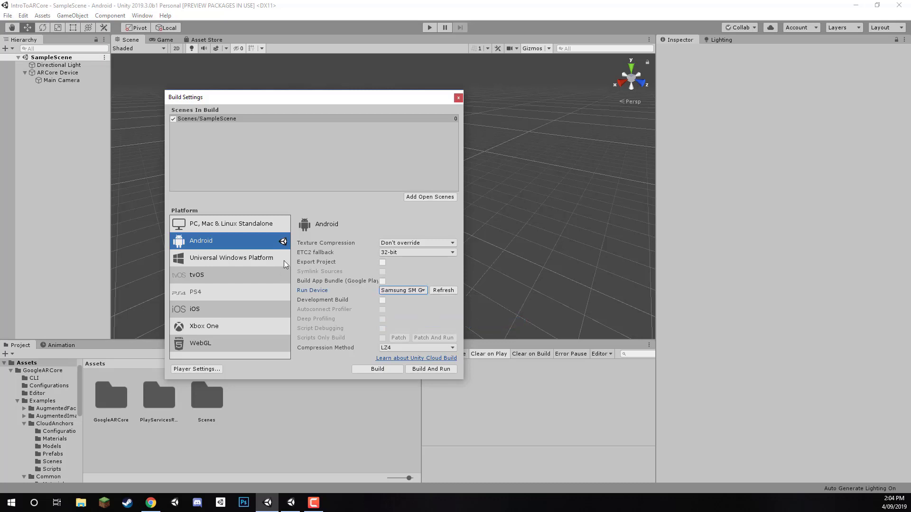
Step: Build and run the Android project, saving the APK as App in the IntroToARCore folder
left_click(419, 370)
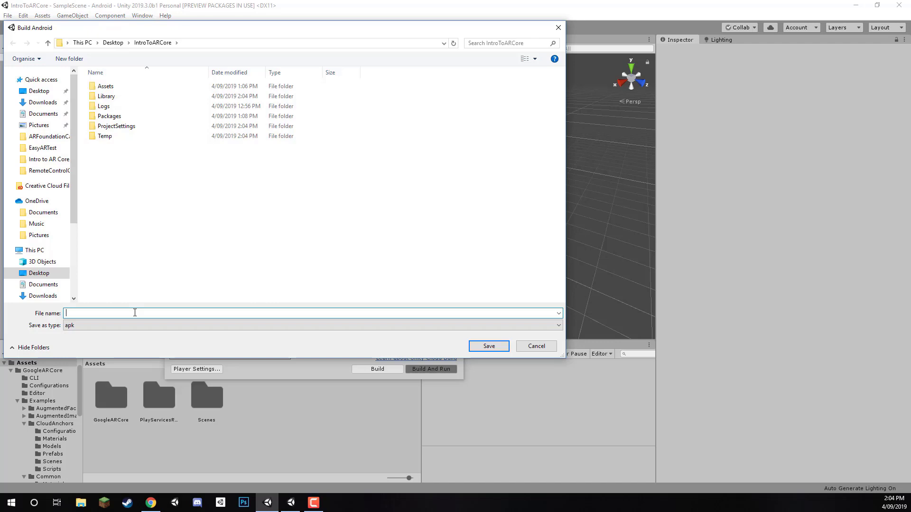
type("App")
key("Return")
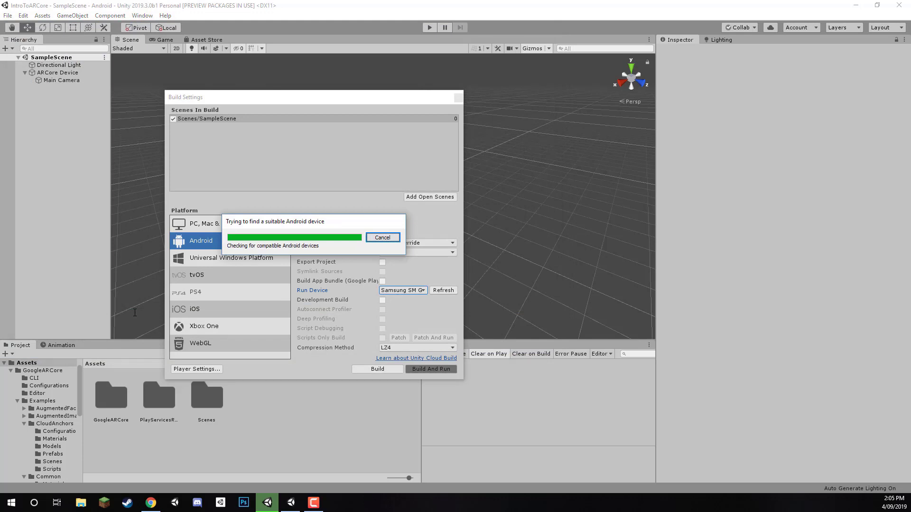